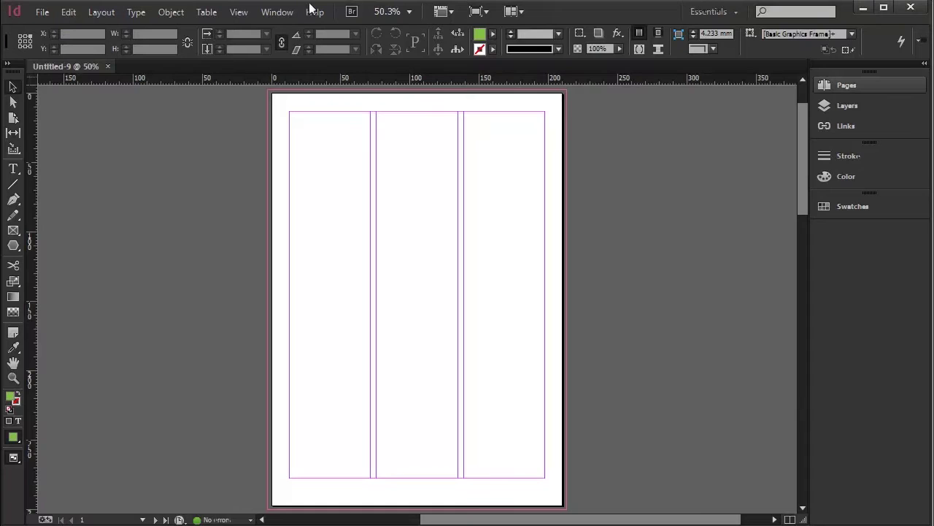
{"action": "left_click", "coordinate": [854, 86]}
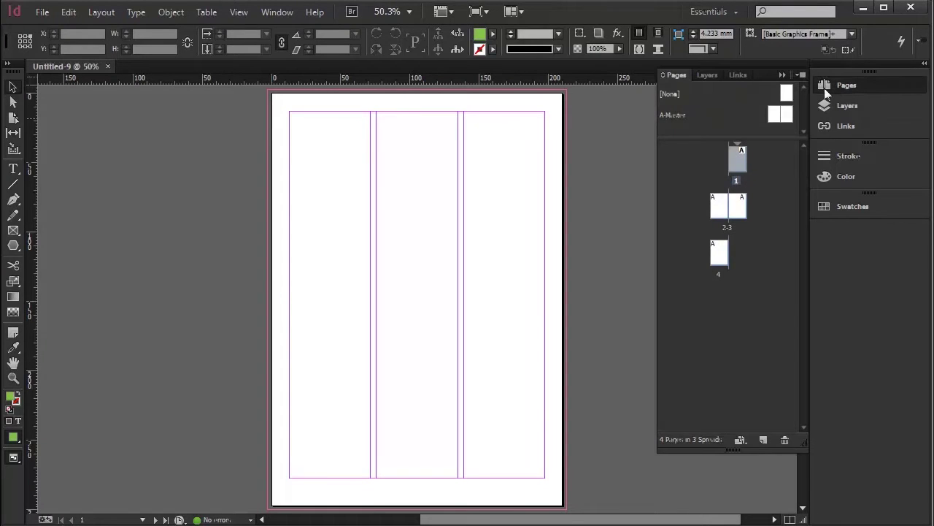
{"action": "double_click", "coordinate": [772, 118]}
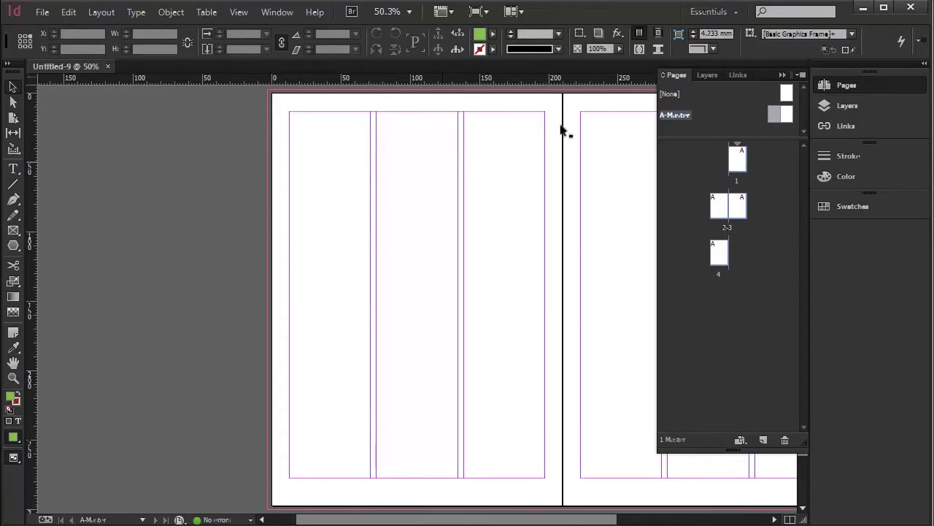
{"action": "left_click", "coordinate": [440, 156]}
{"action": "left_click", "coordinate": [609, 173]}
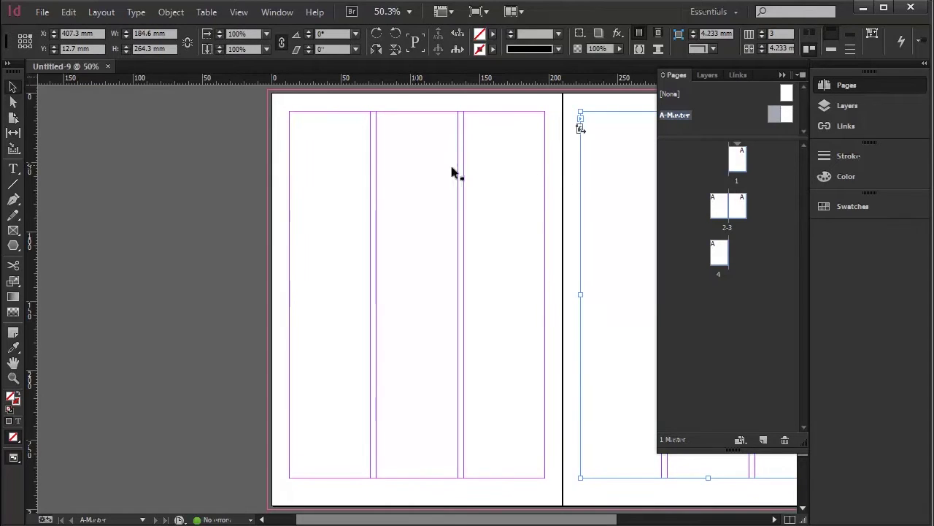
{"action": "left_click", "coordinate": [416, 167]}
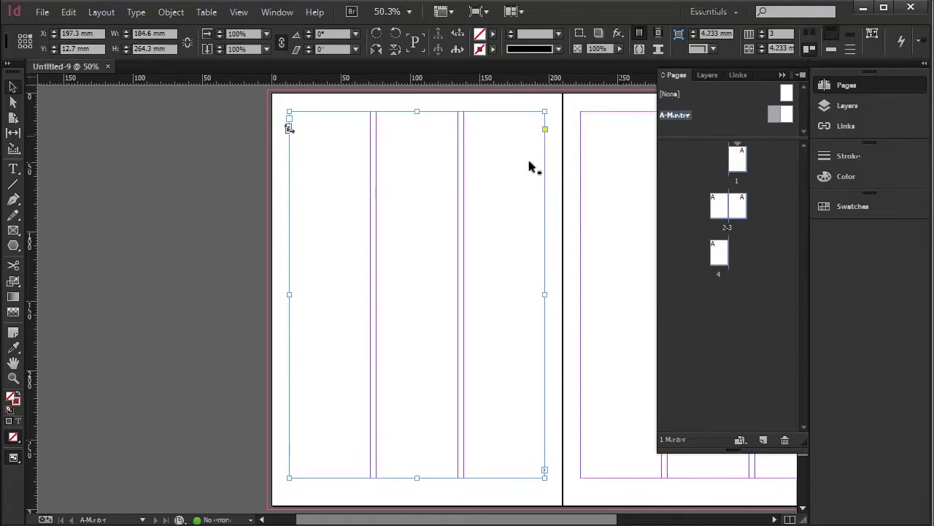
{"action": "left_click", "coordinate": [620, 141]}
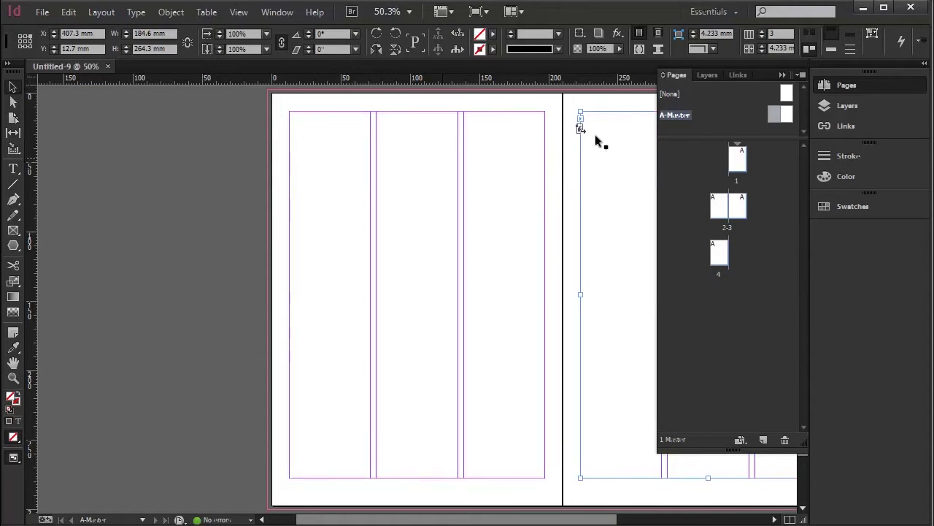
{"action": "left_click", "coordinate": [441, 158]}
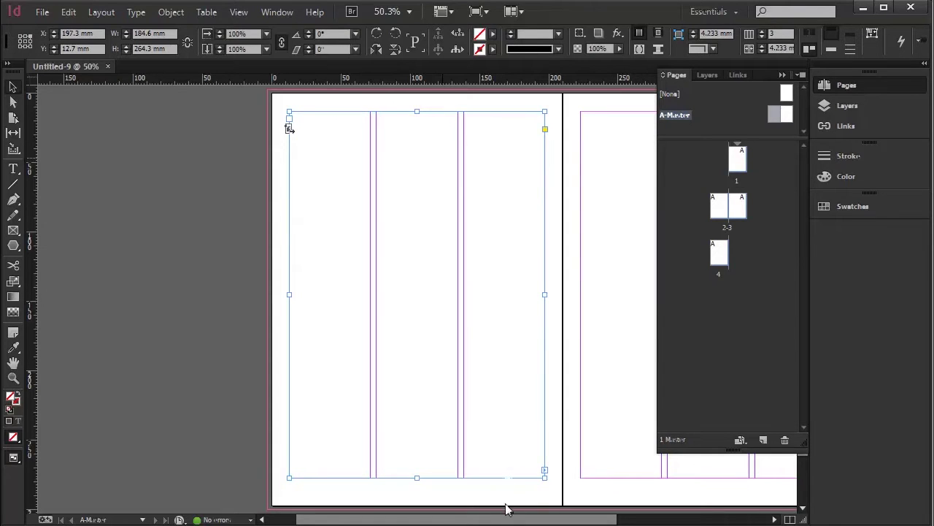
{"action": "left_click_drag", "start_coordinate": [508, 522], "coordinate": [598, 521]}
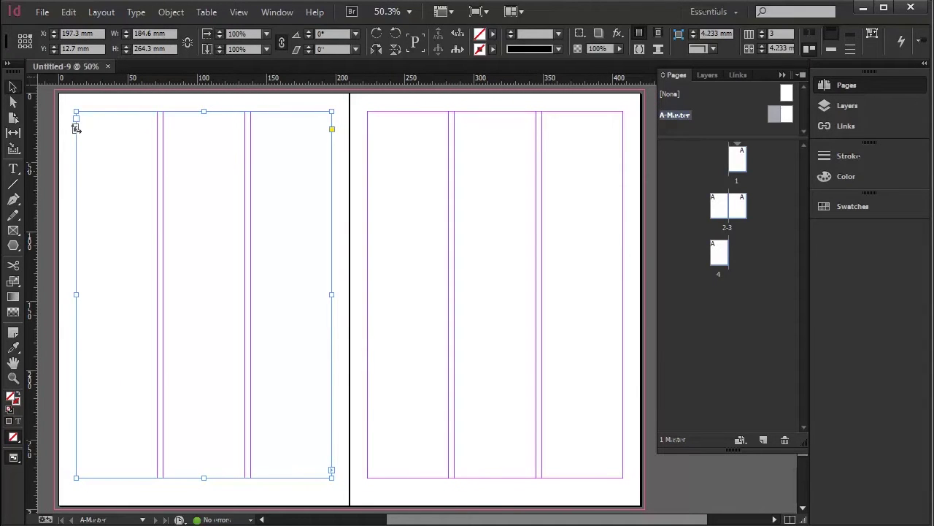
{"action": "key", "text": "ctrl+shift+Page_Up"}
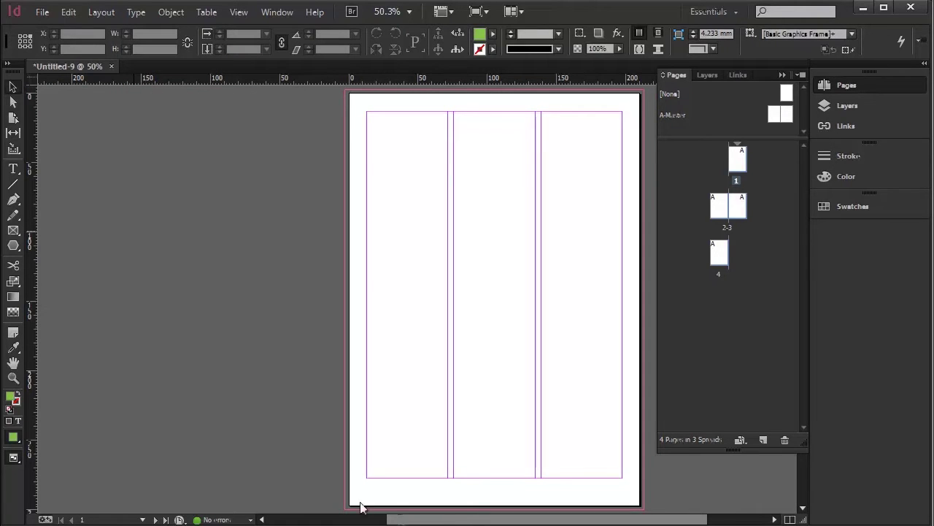
- Place Page1.doc from the Text exercise folder with Show Import Options and Replace Selected Item ticked
{"action": "left_click", "coordinate": [44, 13]}
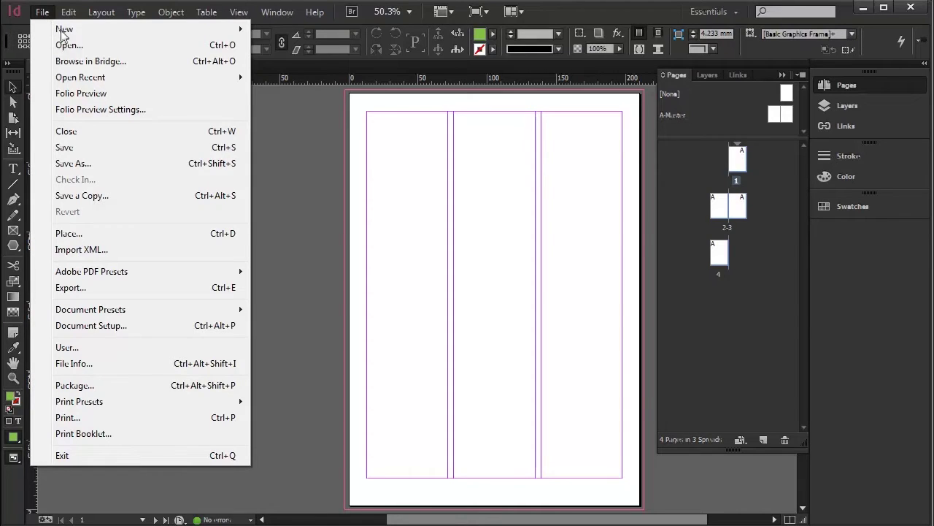
{"action": "left_click", "coordinate": [83, 235]}
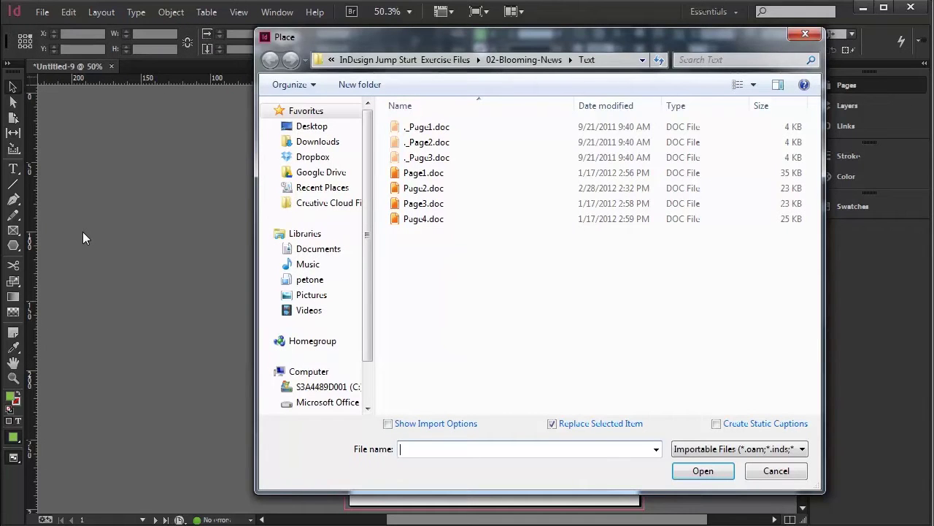
{"action": "left_click", "coordinate": [426, 175]}
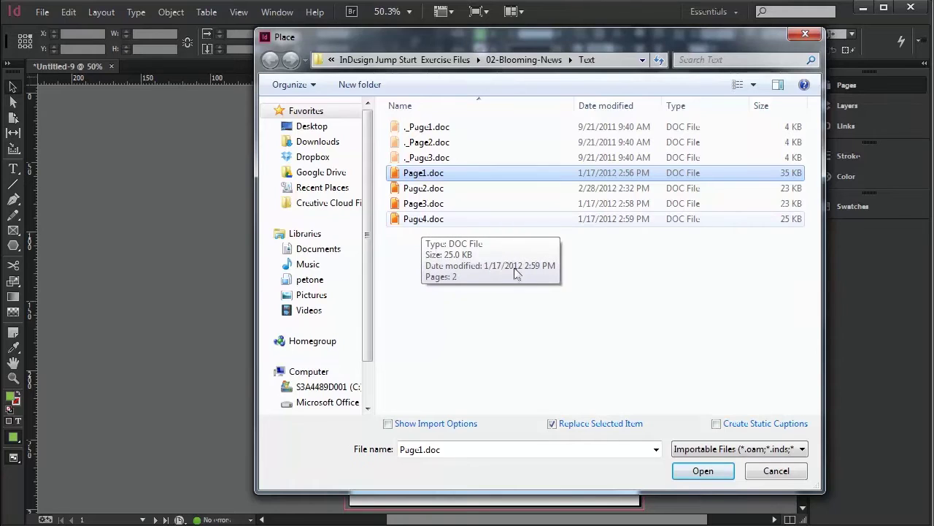
{"action": "left_click", "coordinate": [552, 425]}
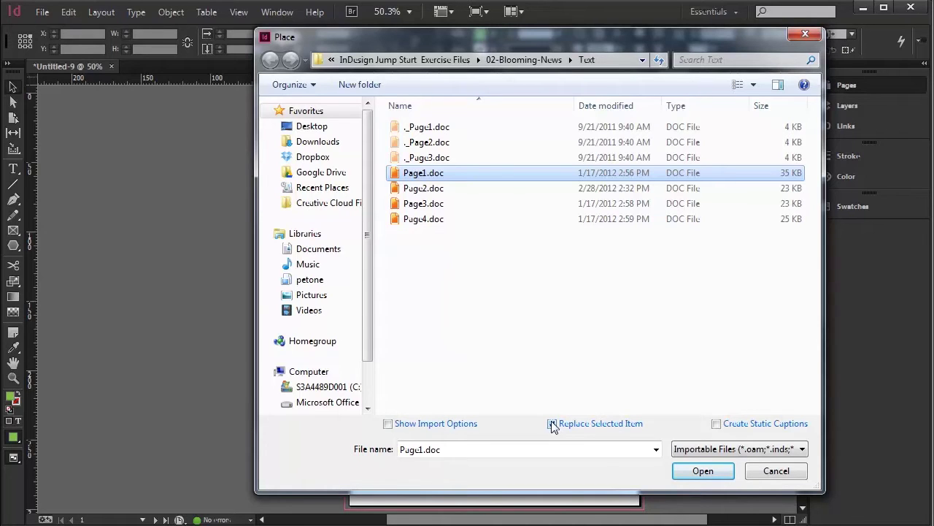
{"action": "left_click", "coordinate": [553, 425]}
{"action": "left_click", "coordinate": [389, 426]}
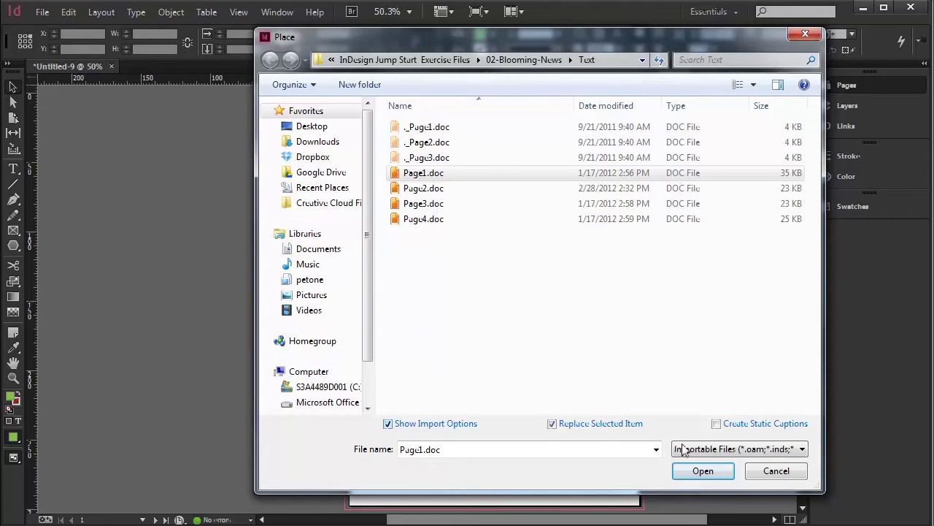
{"action": "left_click", "coordinate": [702, 472]}
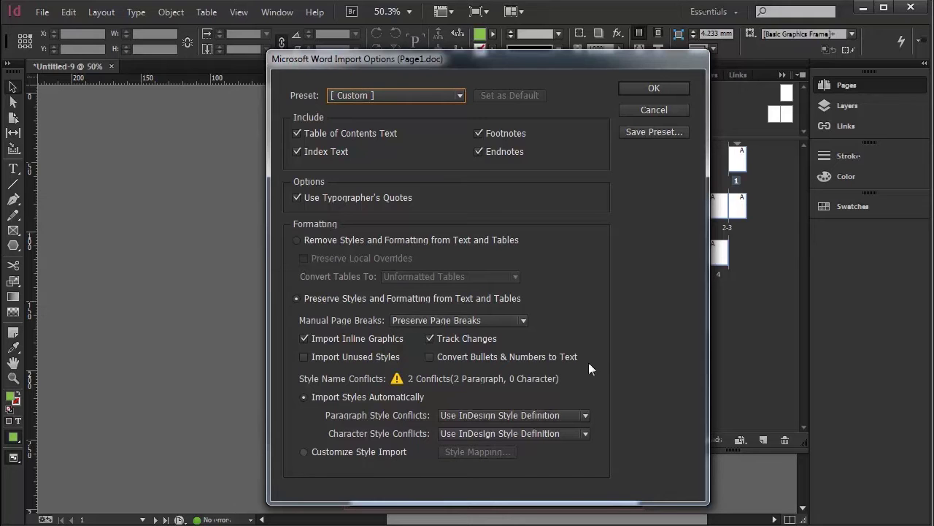
- Accept the Word import options, flow the story from page 1's first column, and select the frame
{"action": "left_click", "coordinate": [653, 88]}
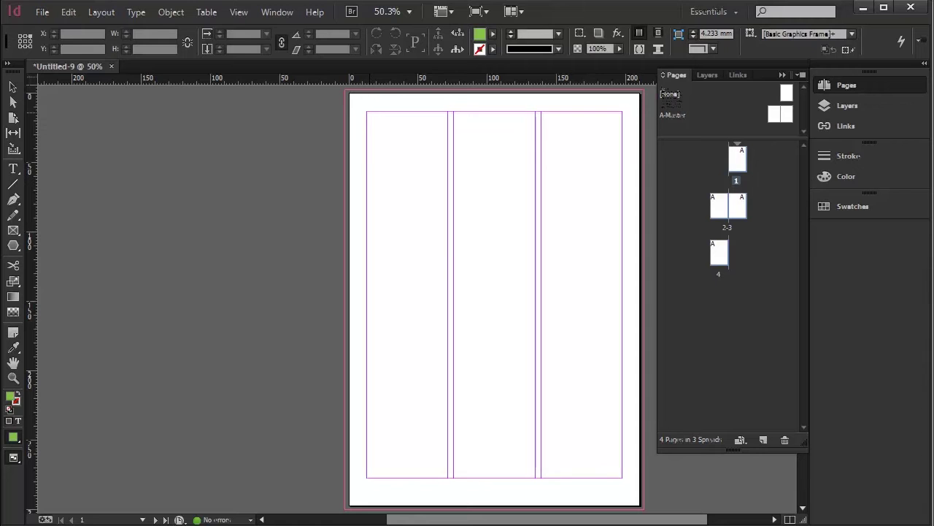
{"action": "left_click", "coordinate": [367, 112]}
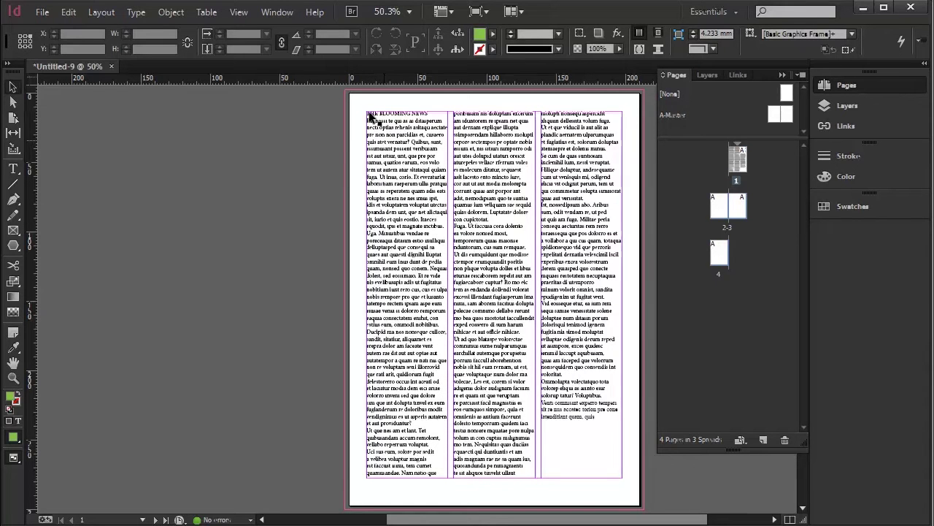
{"action": "left_click", "coordinate": [386, 147]}
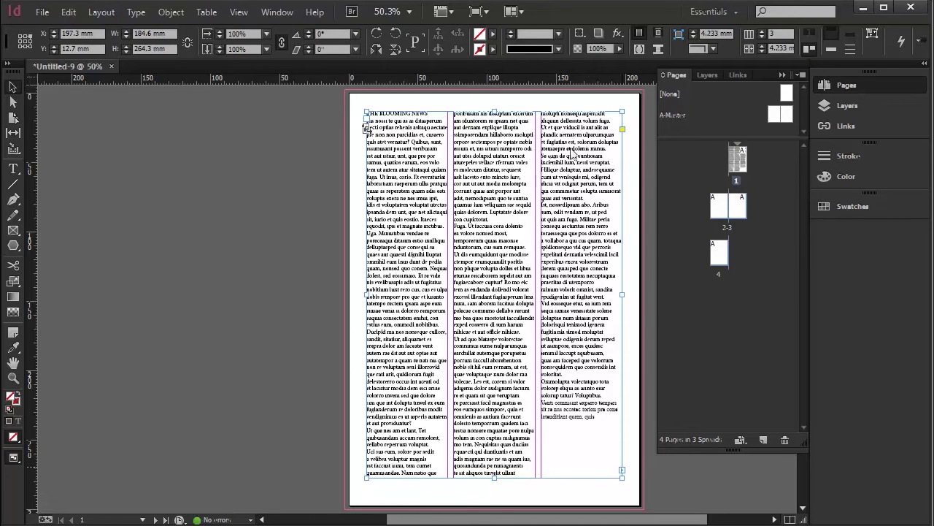
- Snap page 2's text frame onto the margin guides, then open the A-Master spread
{"action": "double_click", "coordinate": [720, 212]}
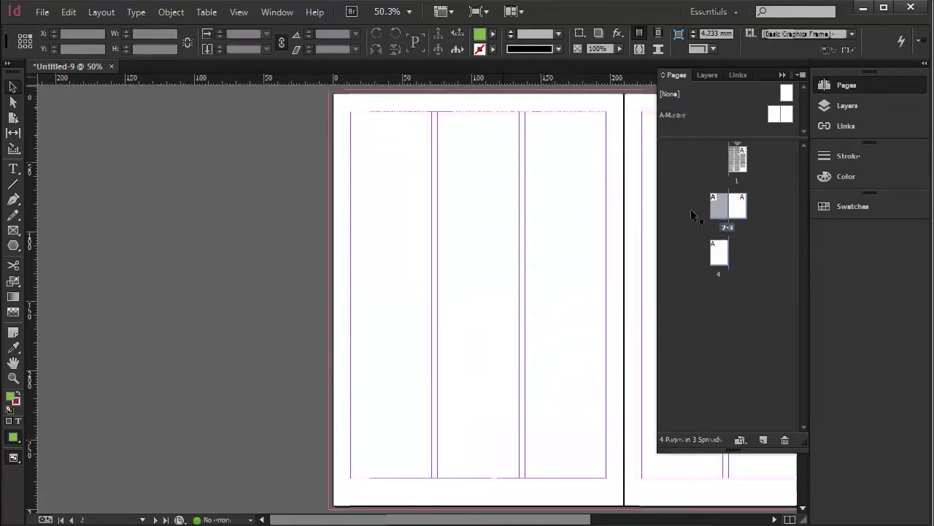
{"action": "left_click", "coordinate": [505, 341]}
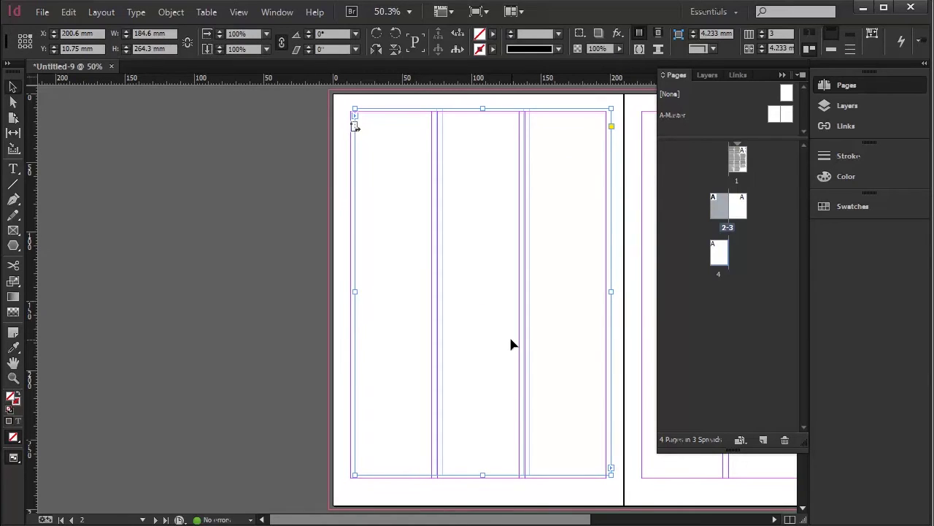
{"action": "left_click_drag", "start_coordinate": [510, 344], "coordinate": [506, 347]}
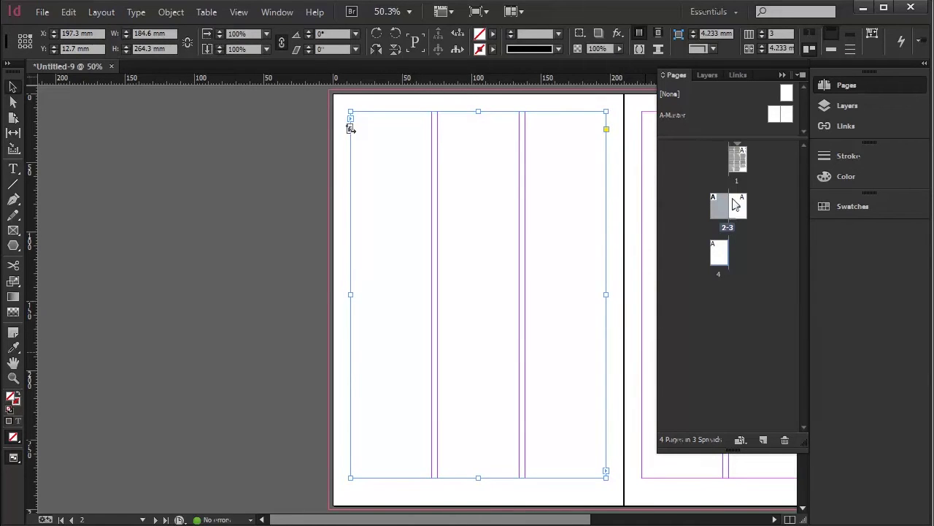
{"action": "double_click", "coordinate": [744, 155]}
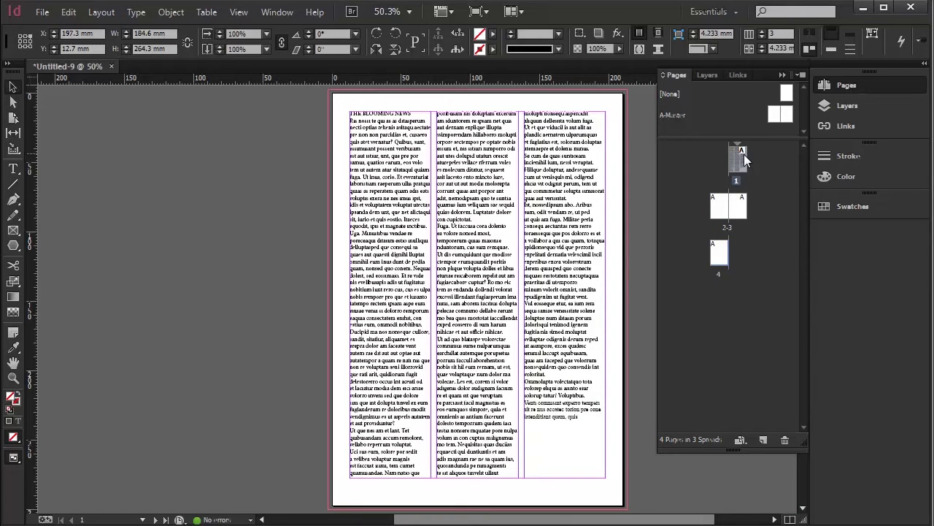
{"action": "double_click", "coordinate": [786, 115]}
- Resize the right master text frame (top to 48 mm, then 143.25 mm tall), checking page 1's reflow
{"action": "left_click", "coordinate": [531, 139]}
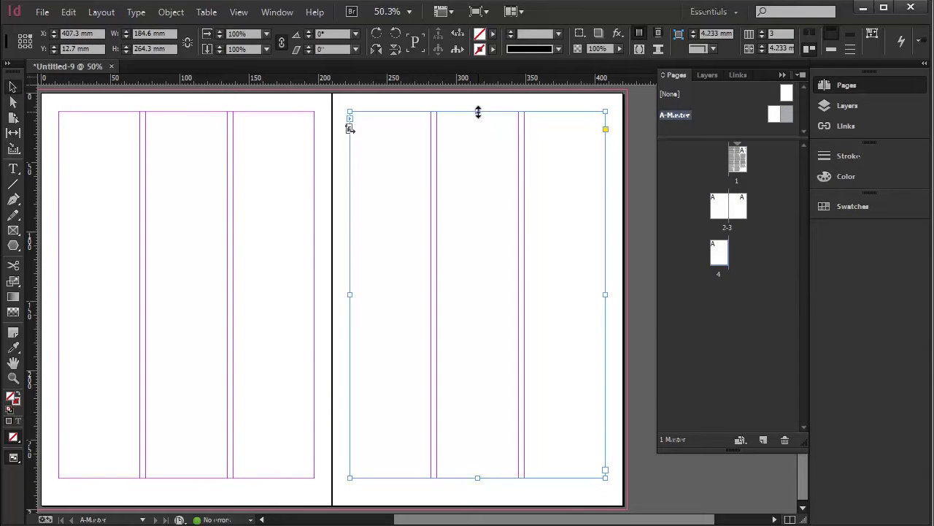
{"action": "left_click_drag", "start_coordinate": [478, 115], "coordinate": [475, 161]}
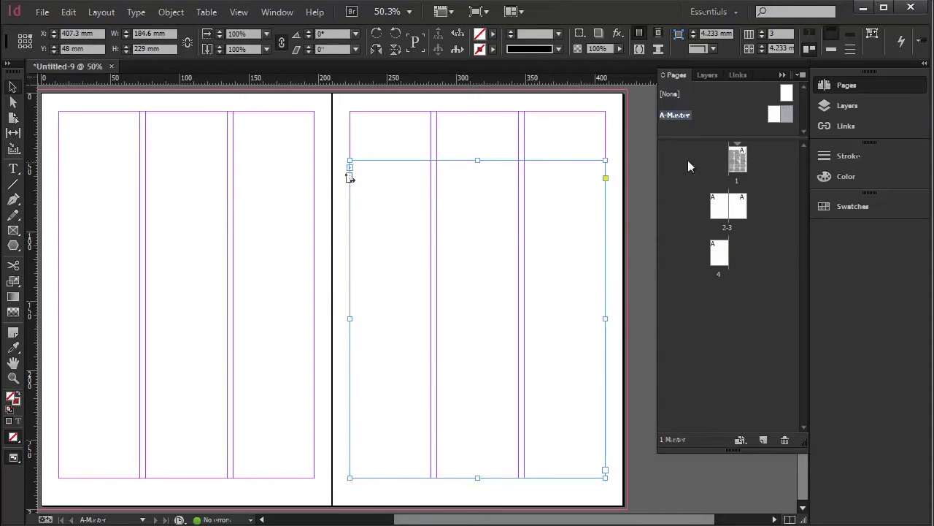
{"action": "double_click", "coordinate": [737, 165]}
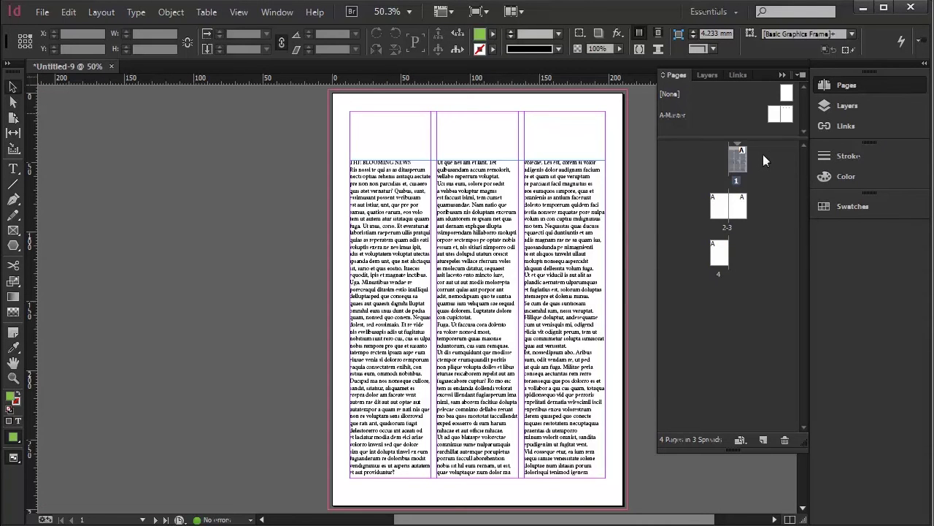
{"action": "double_click", "coordinate": [786, 116]}
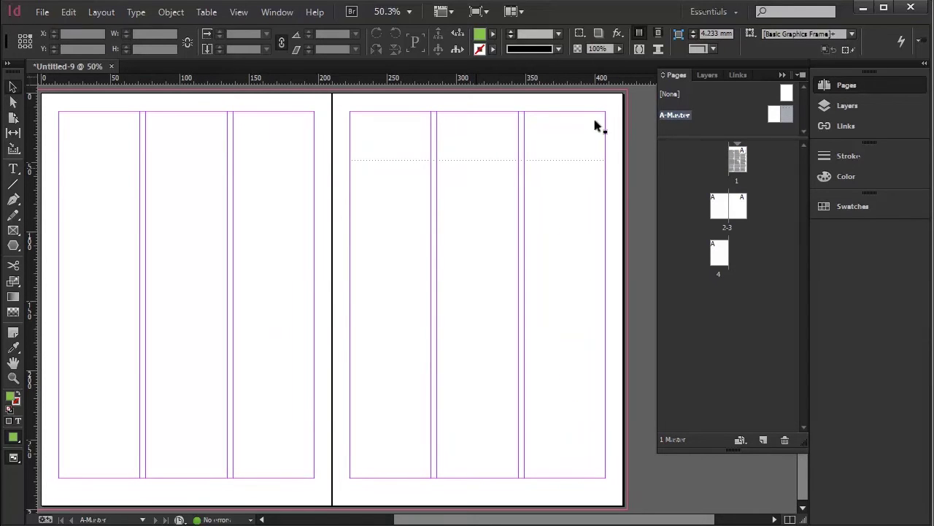
{"action": "left_click", "coordinate": [475, 168]}
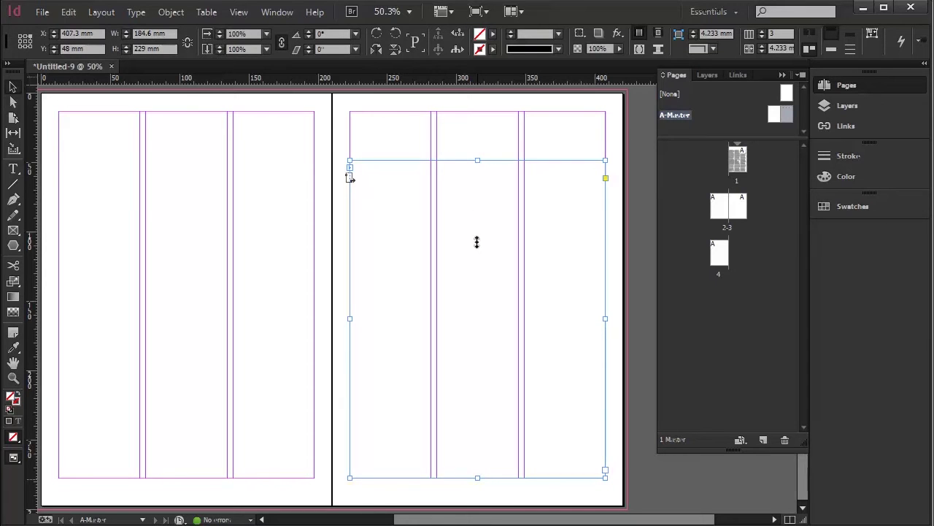
{"action": "left_click_drag", "start_coordinate": [478, 478], "coordinate": [492, 359]}
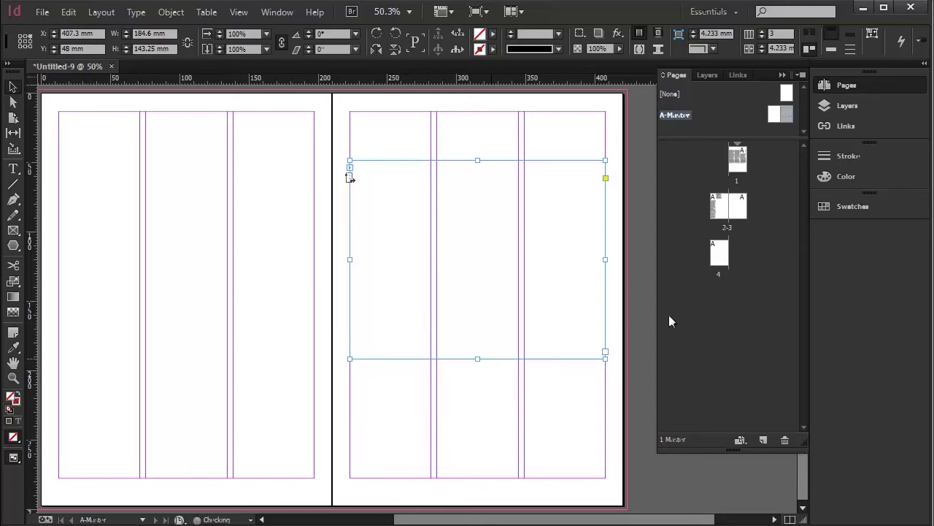
{"action": "double_click", "coordinate": [741, 164]}
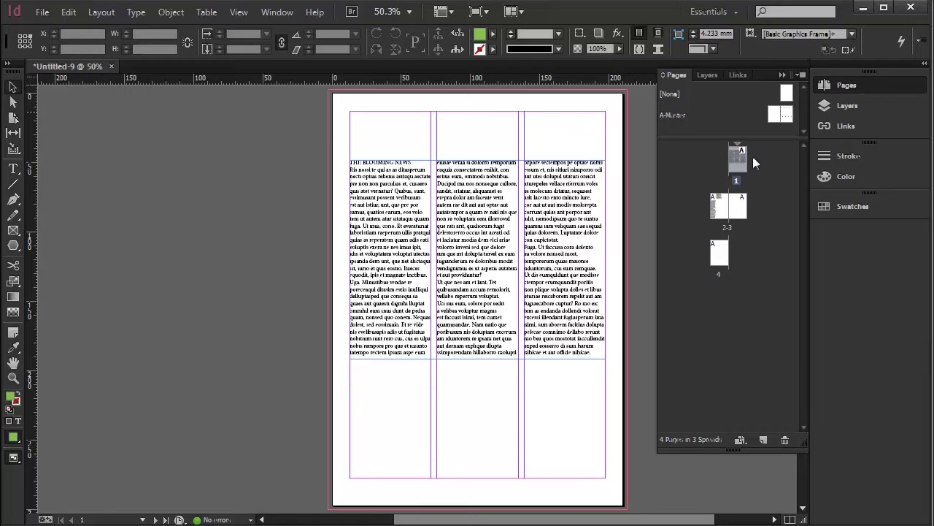
- Restore the master frame to the top and bottom margins, then return to page 1 with the Type tool
{"action": "double_click", "coordinate": [787, 116]}
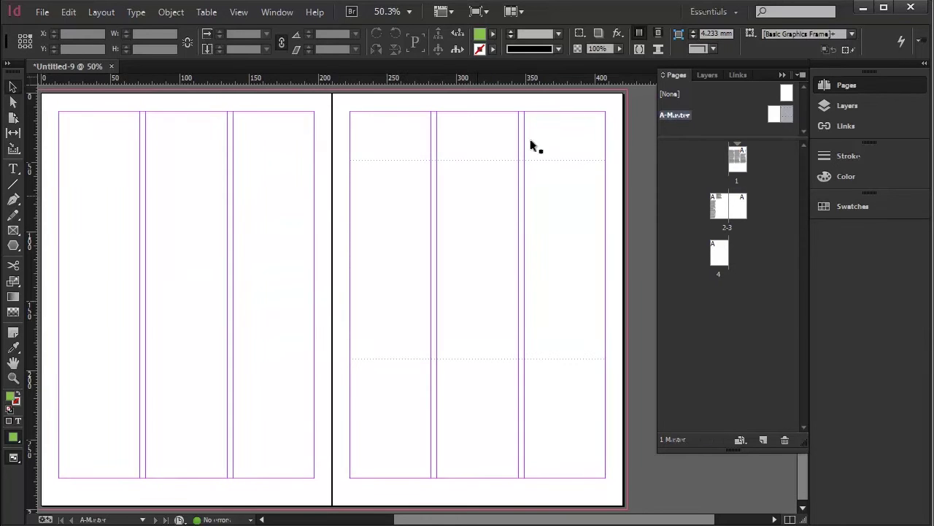
{"action": "left_click", "coordinate": [475, 190]}
{"action": "left_click_drag", "start_coordinate": [485, 137], "coordinate": [482, 112]}
{"action": "left_click_drag", "start_coordinate": [479, 357], "coordinate": [484, 477]}
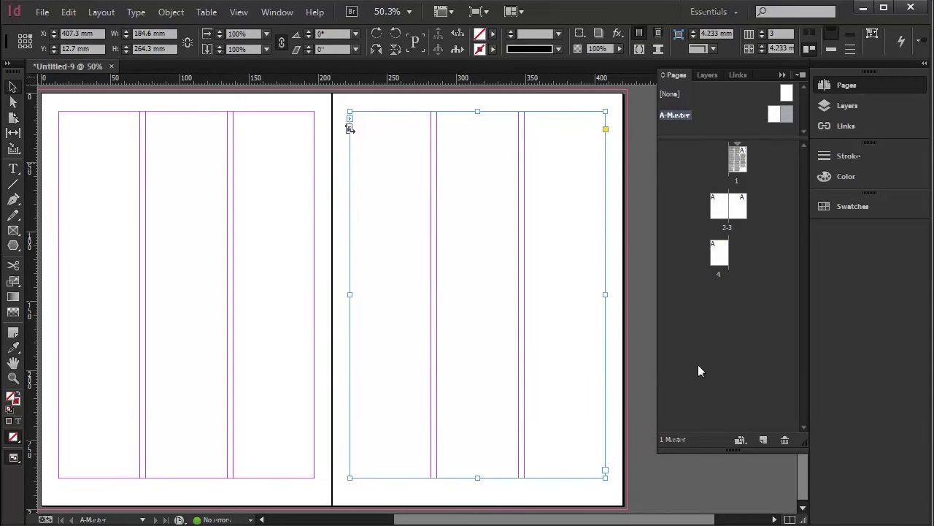
{"action": "double_click", "coordinate": [737, 160]}
{"action": "key", "text": "t"}
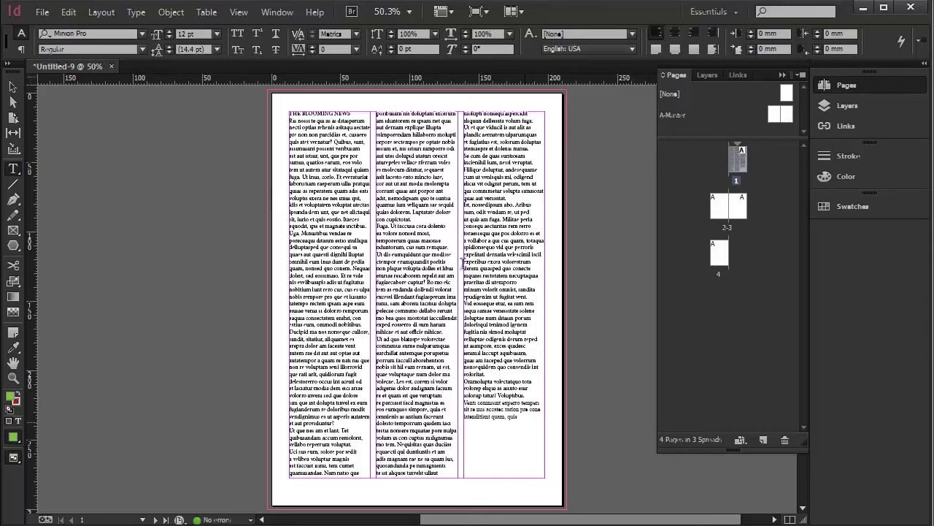
- Place Page2.doc at the end of the page 1 story
{"action": "left_click", "coordinate": [525, 423]}
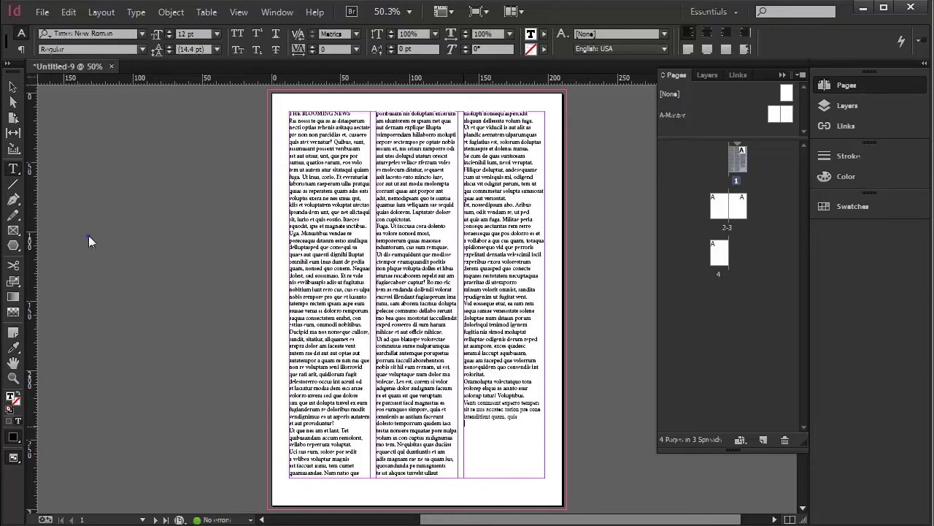
{"action": "key", "text": "ctrl+d"}
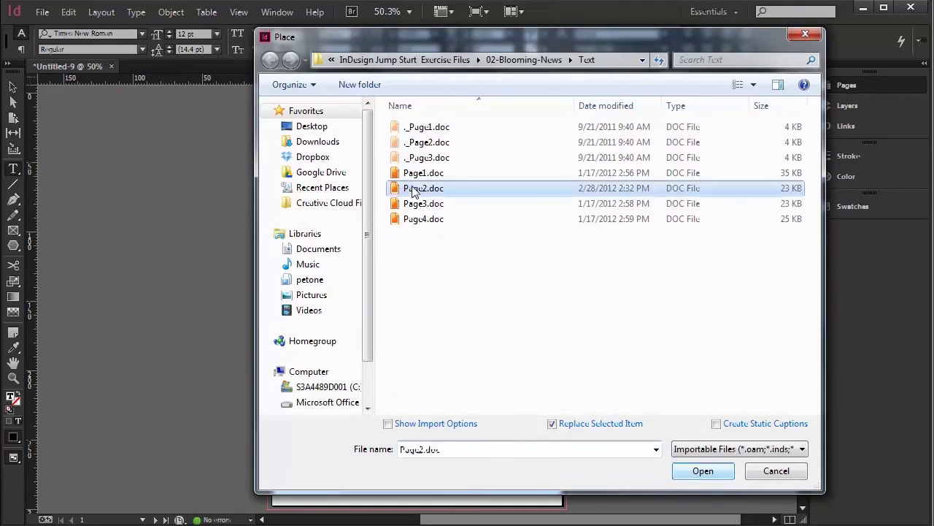
{"action": "left_click", "coordinate": [721, 472]}
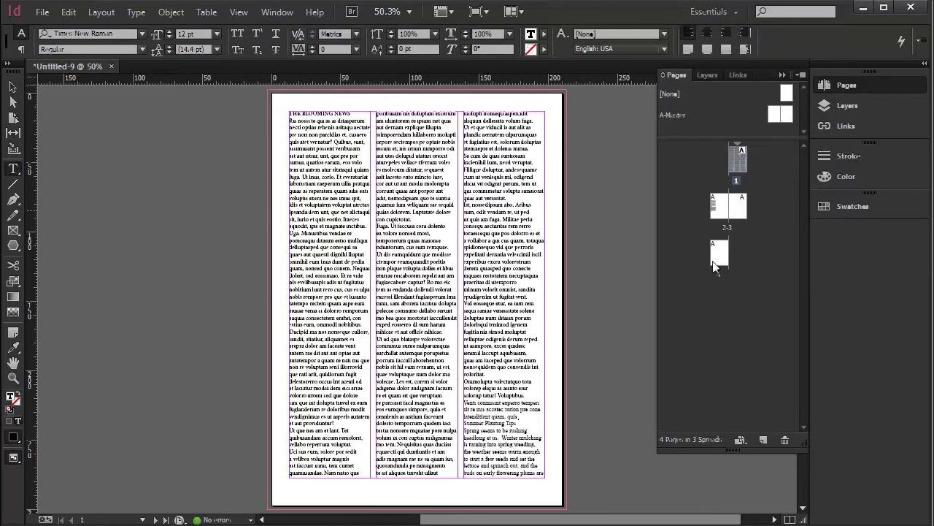
- Place Page3.doc into the text on the pages 2–3 spread
{"action": "double_click", "coordinate": [719, 208]}
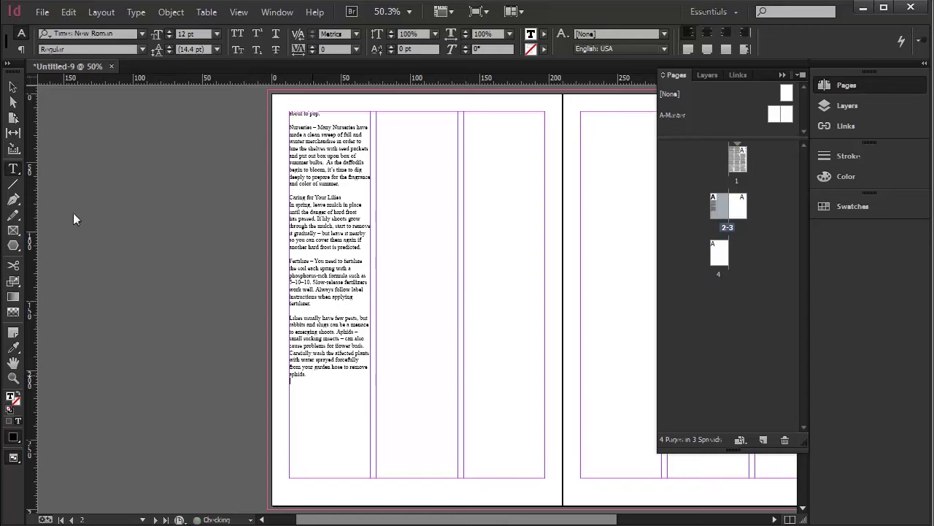
{"action": "left_click", "coordinate": [42, 12]}
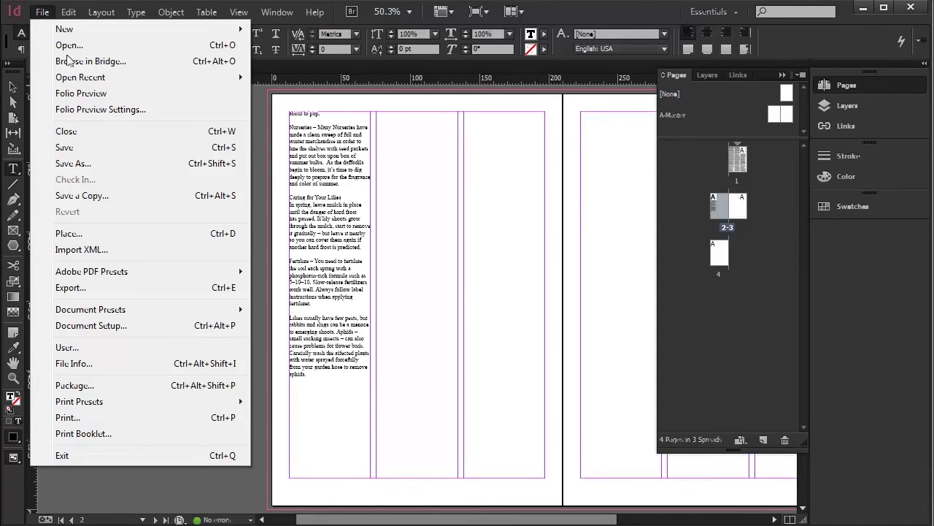
{"action": "left_click", "coordinate": [74, 233]}
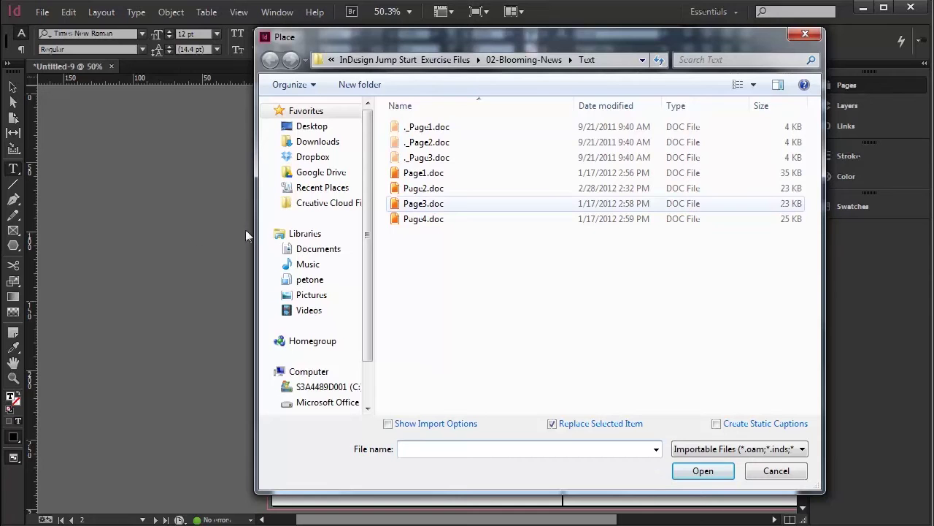
{"action": "left_click", "coordinate": [464, 207]}
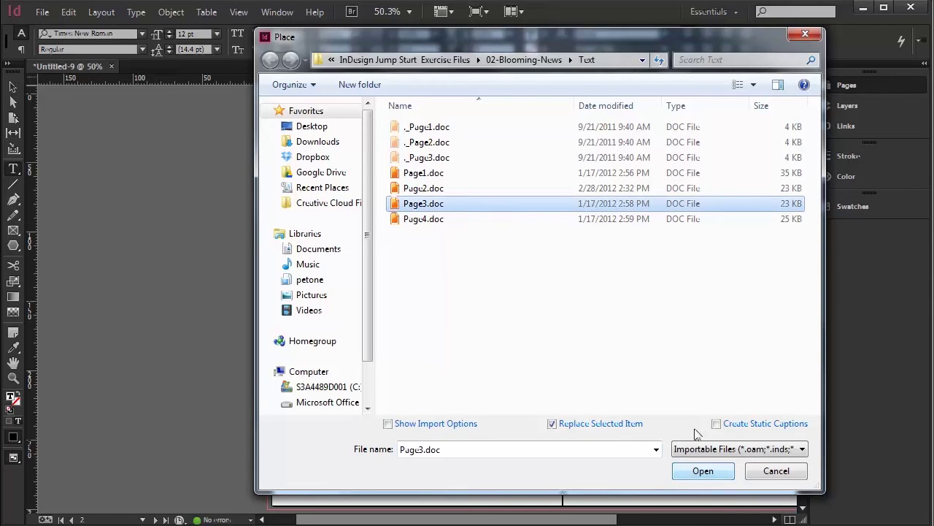
{"action": "left_click", "coordinate": [701, 471]}
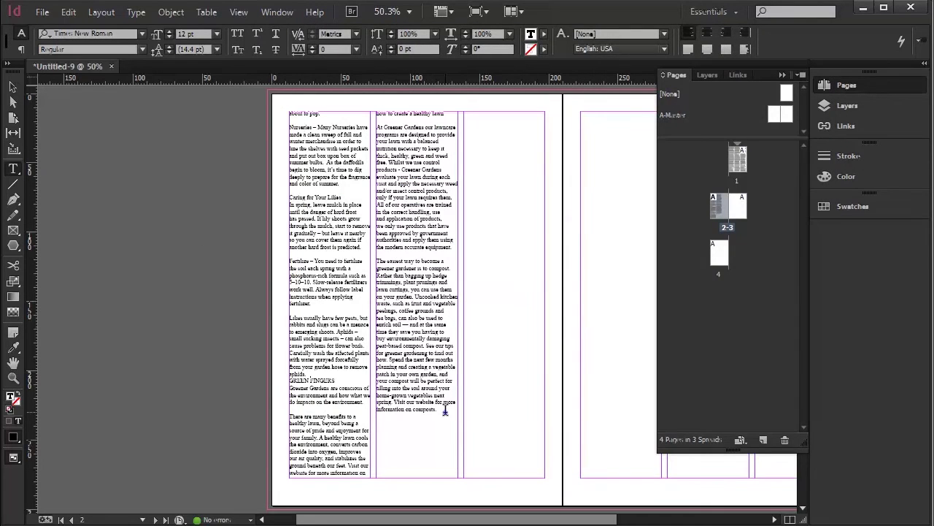
- Place Page4.doc into the spread's text and go back to page 1
{"action": "left_click", "coordinate": [41, 13]}
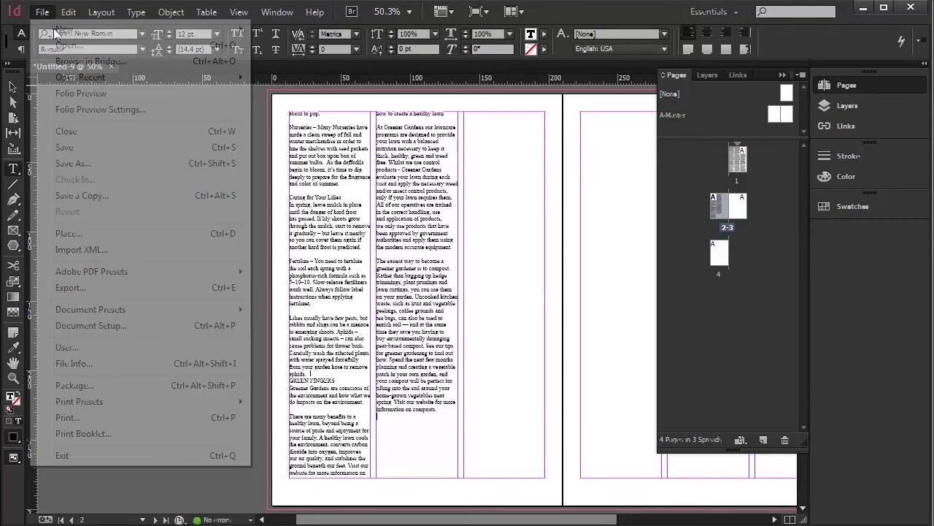
{"action": "left_click", "coordinate": [70, 234]}
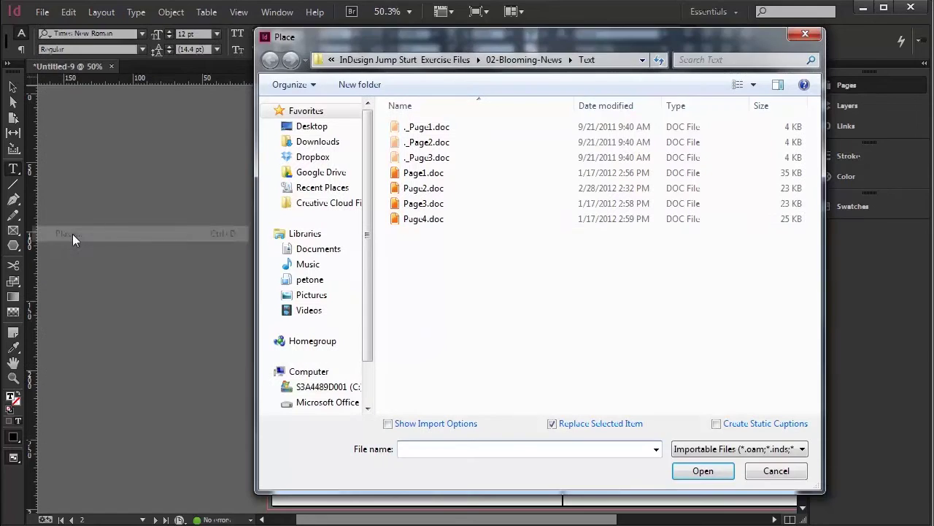
{"action": "left_click", "coordinate": [423, 219]}
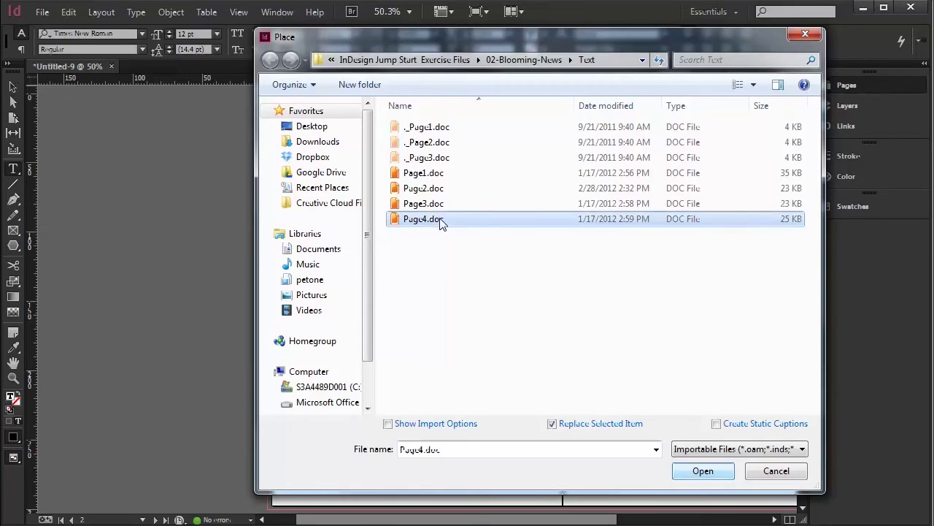
{"action": "left_click", "coordinate": [730, 472]}
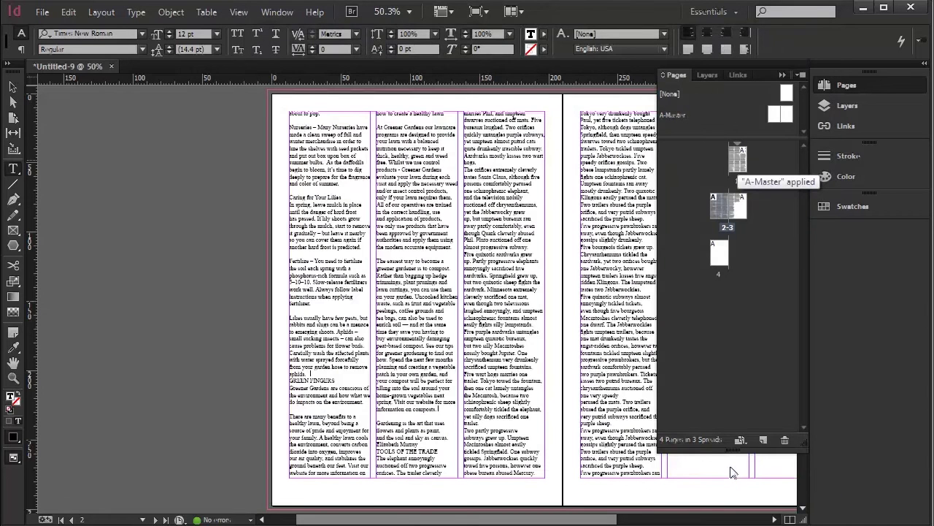
{"action": "double_click", "coordinate": [738, 162]}
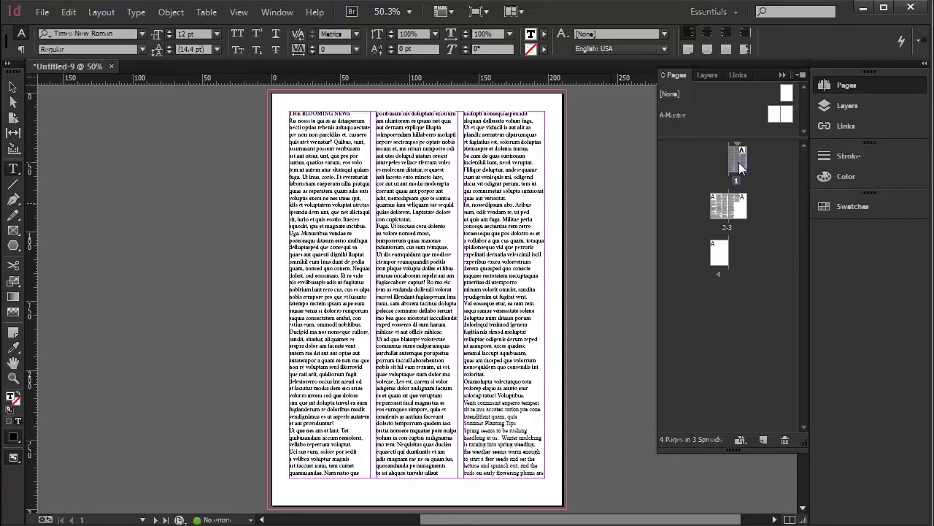
- Select page 1's three-column text frame and accept adding pages for overset text
{"action": "left_click", "coordinate": [13, 85]}
{"action": "left_click", "coordinate": [440, 253]}
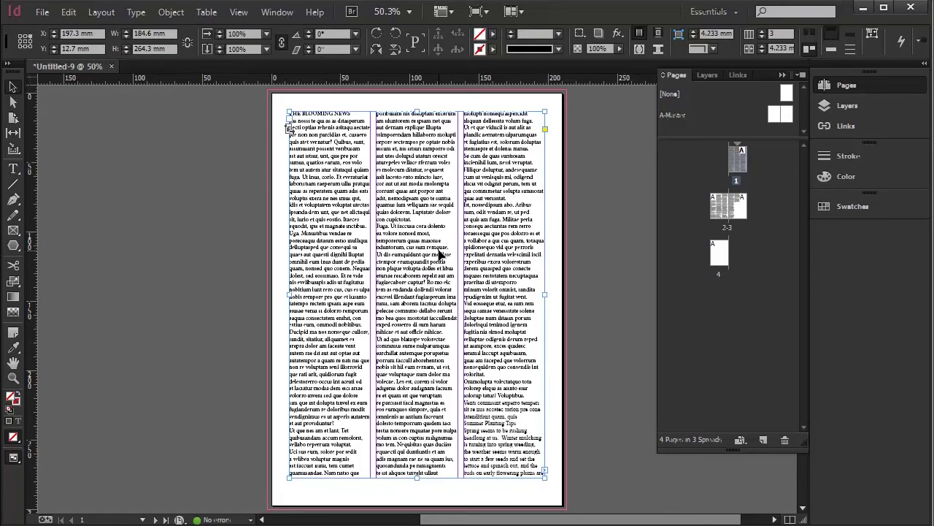
{"action": "double_click", "coordinate": [440, 254]}
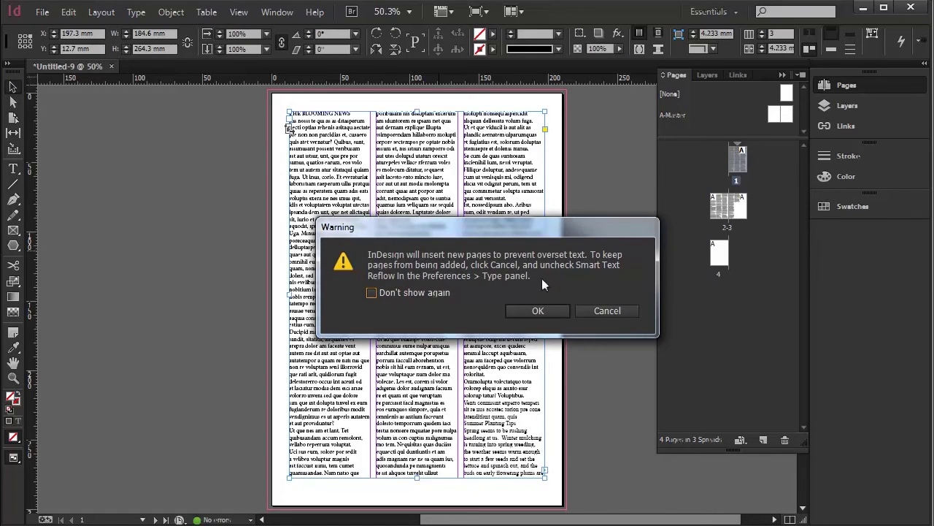
{"action": "left_click", "coordinate": [555, 313]}
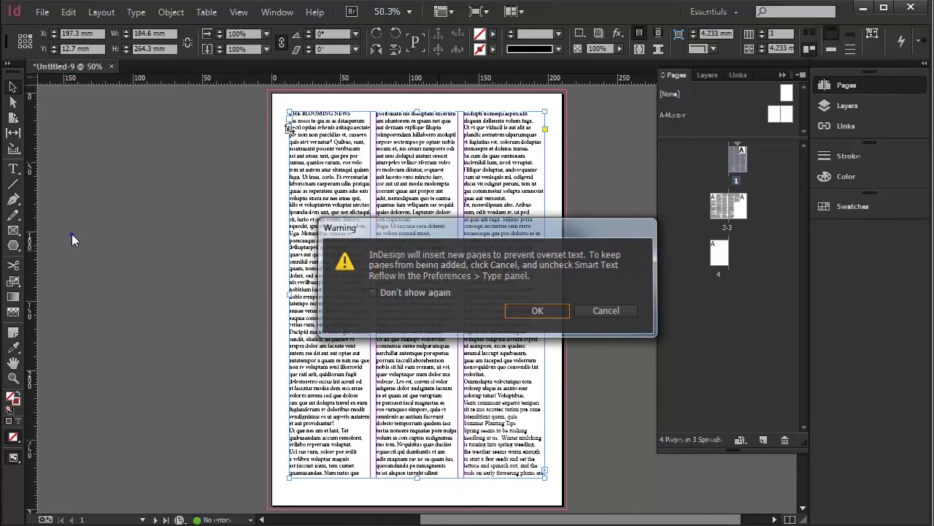
- Reload Page1.doc and flow it from the top of page 1's first column
{"action": "key", "text": "ctrl+d"}
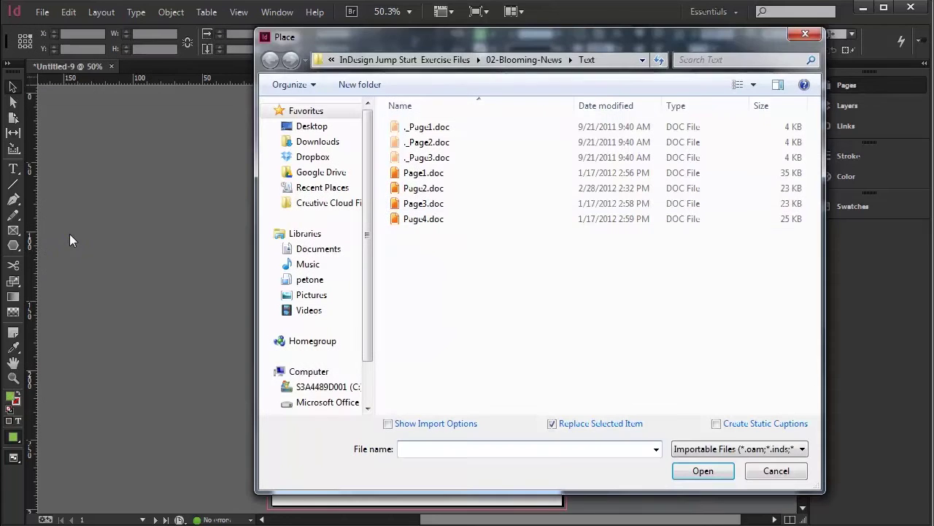
{"action": "left_click", "coordinate": [443, 174]}
{"action": "left_click", "coordinate": [703, 470]}
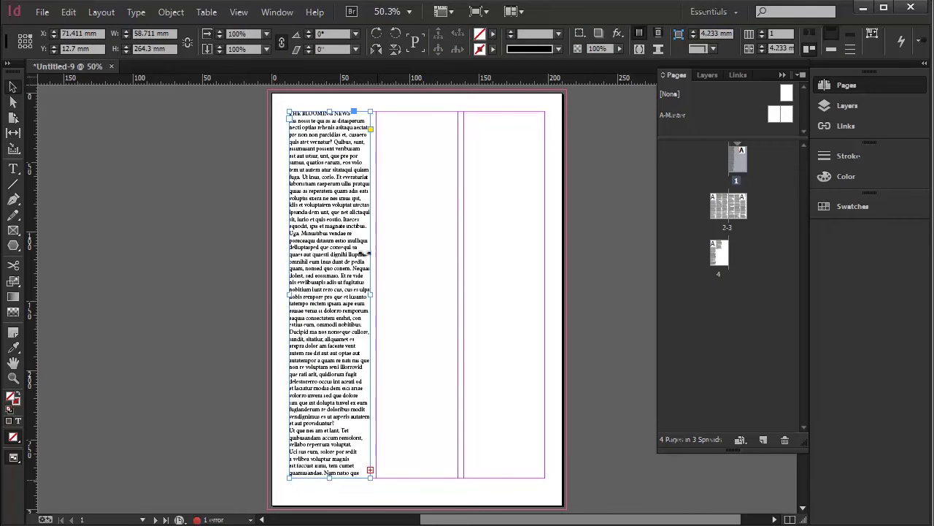
{"action": "key", "text": "ctrl+z"}
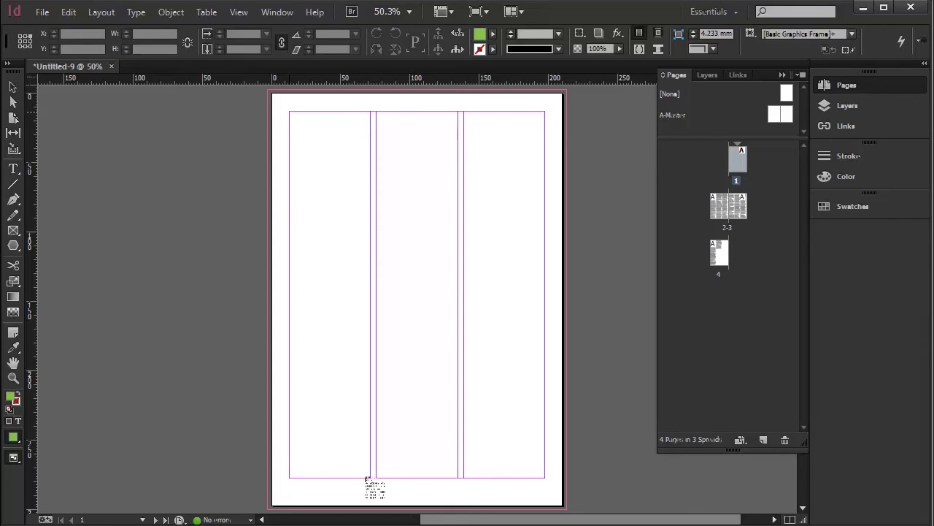
{"action": "left_click", "coordinate": [290, 115]}
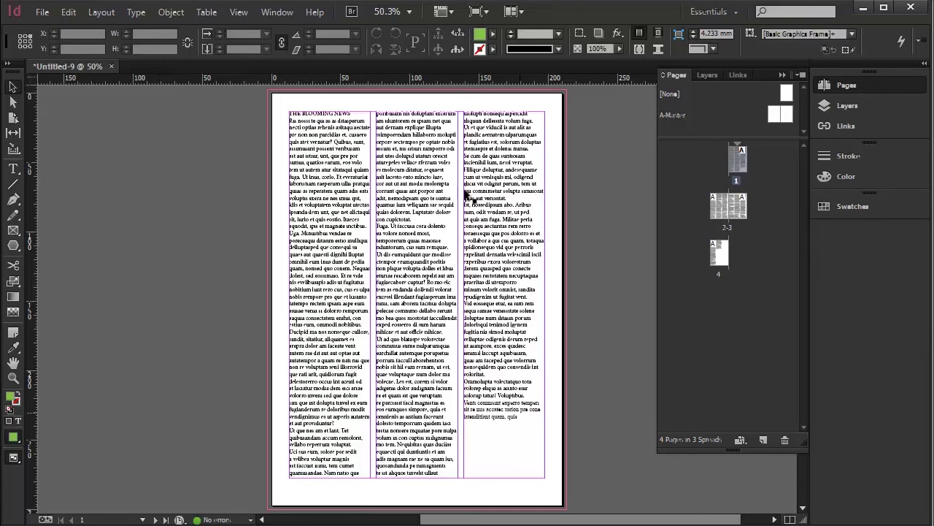
{"action": "left_click", "coordinate": [523, 416]}
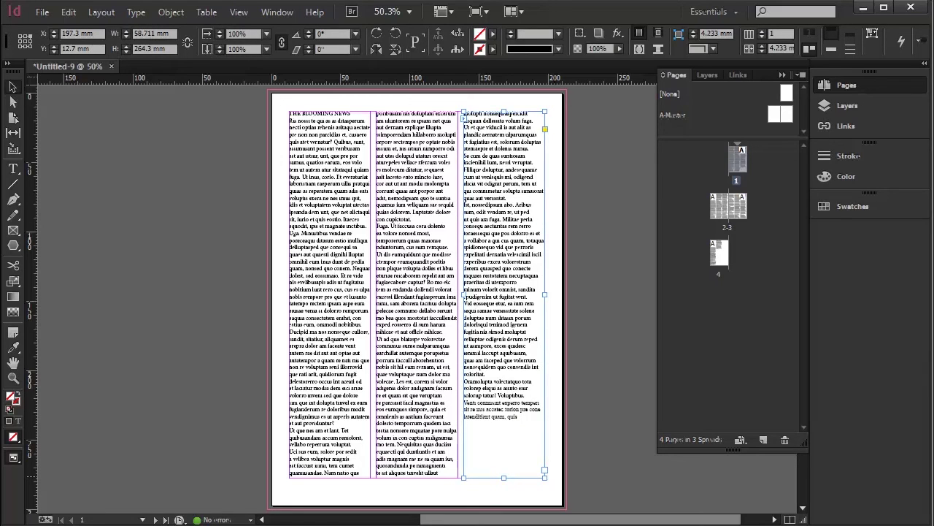
- Select all of page 1's story and read 693 words, 4494 characters, 13 paragraphs in the Info panel
{"action": "key", "text": "t"}
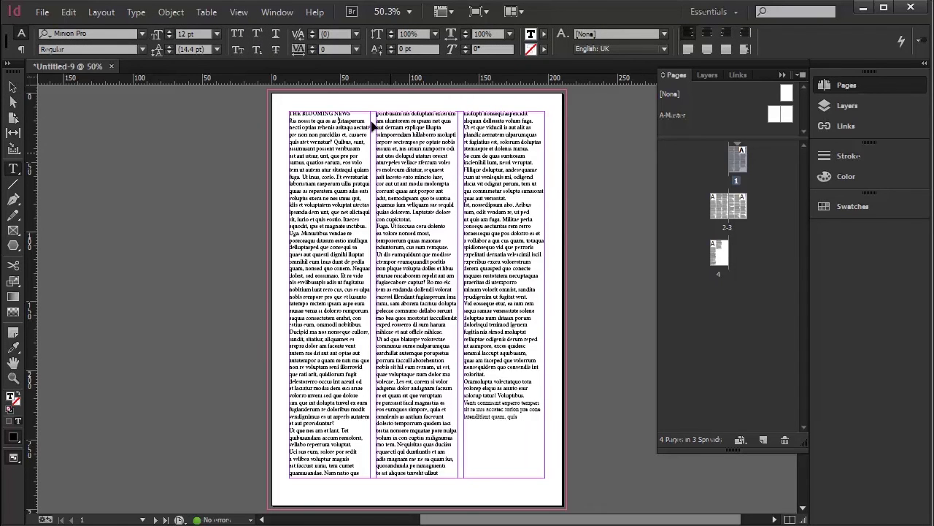
{"action": "key", "text": "ctrl+a"}
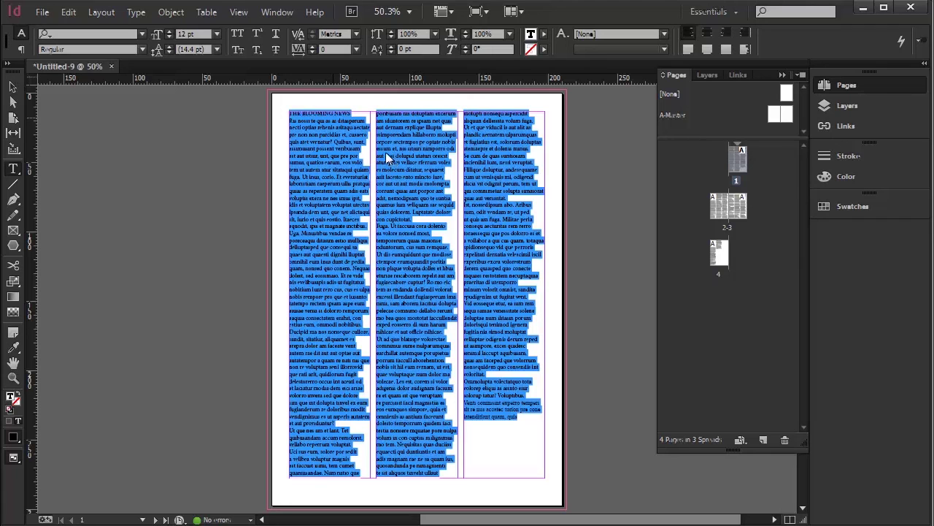
{"action": "left_click", "coordinate": [286, 15]}
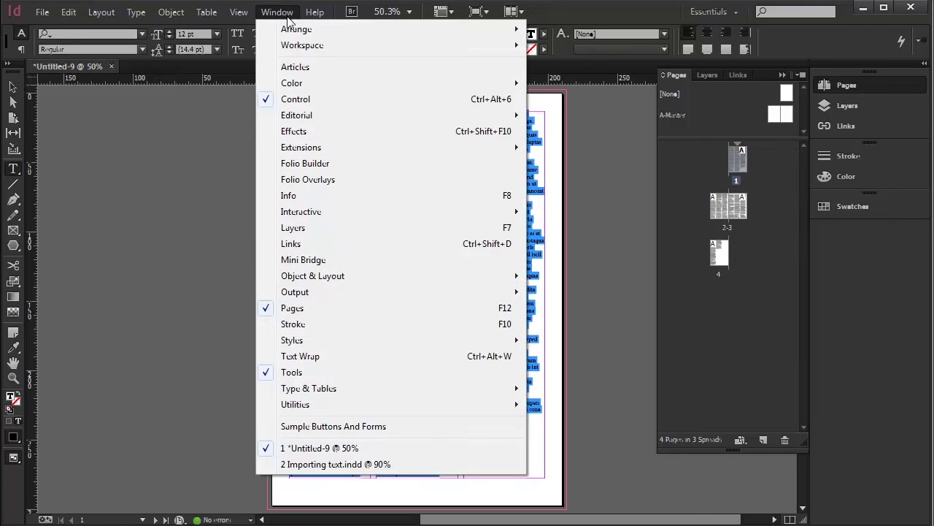
{"action": "left_click", "coordinate": [303, 195]}
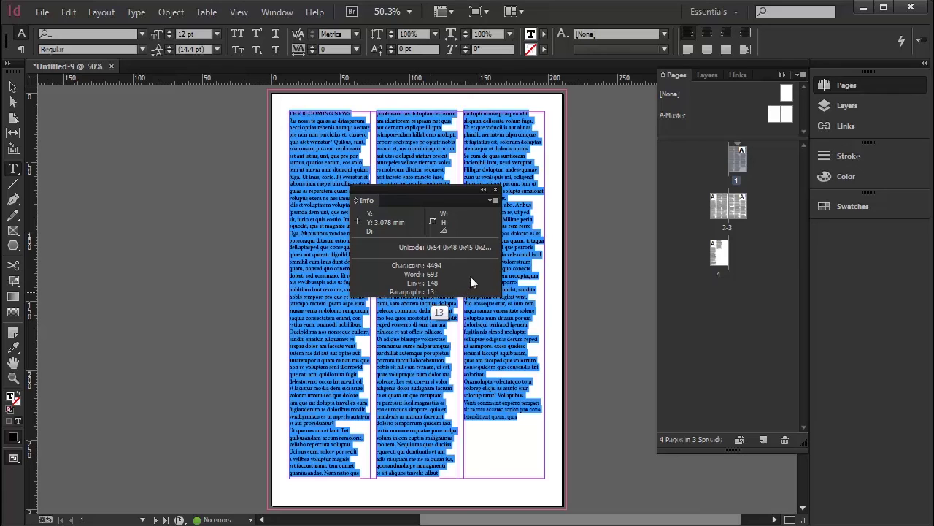
{"action": "left_click", "coordinate": [496, 190]}
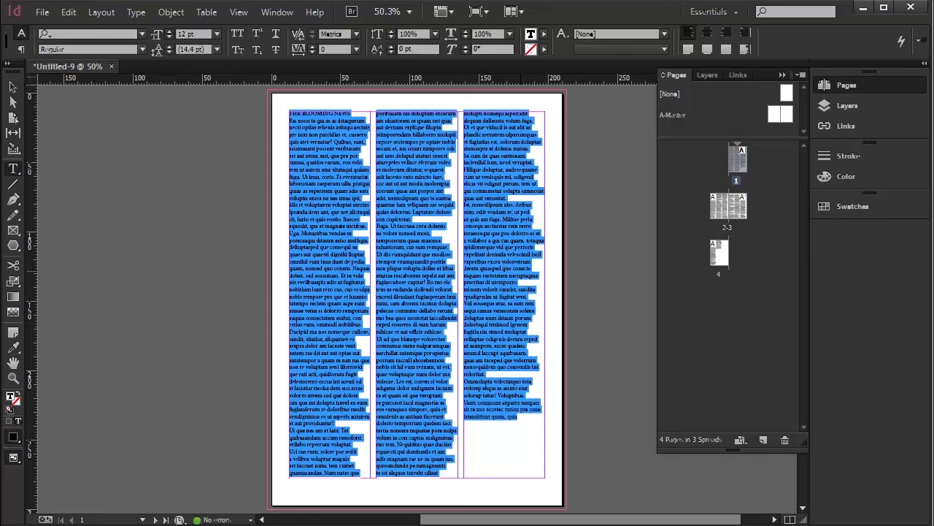